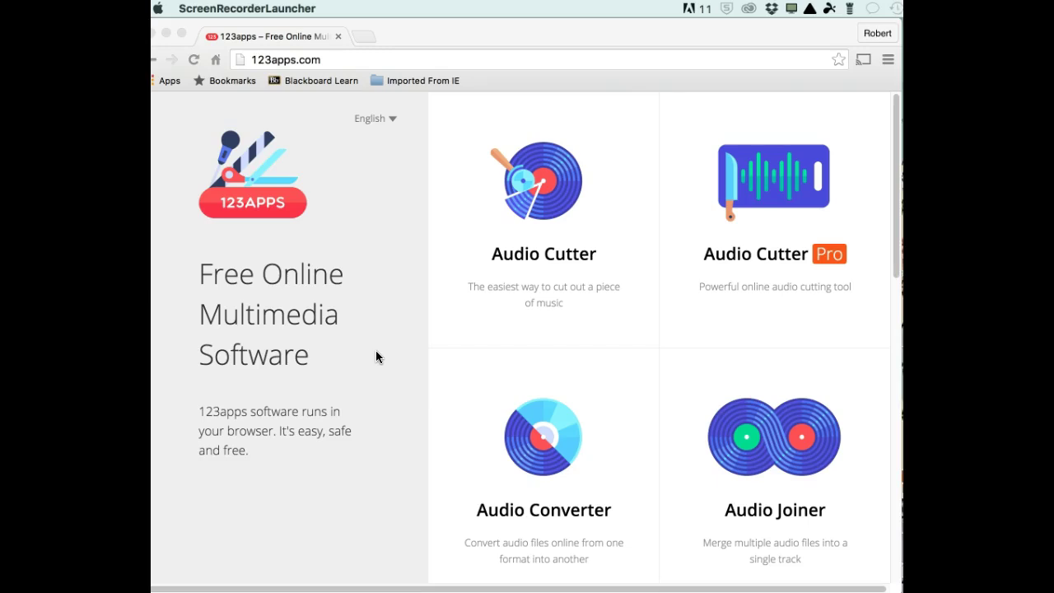
- Scroll the 123apps homepage down to the Voice Recorder and Video Recorder tiles and click Video Recorder
click(287, 64)
scroll(680, 396, down, 5)
scroll(680, 401, down, 3)
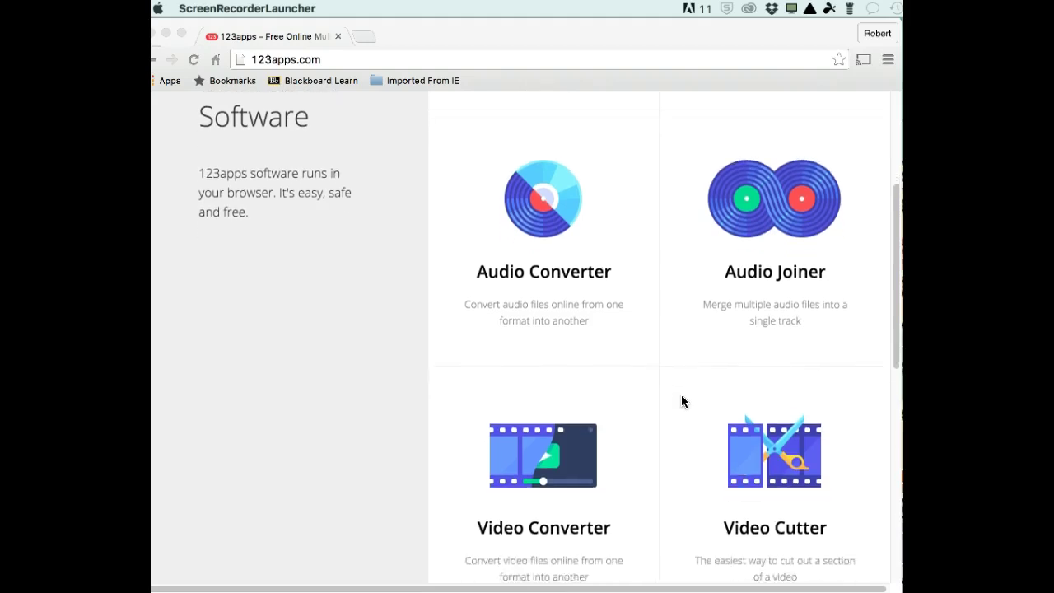
scroll(681, 401, down, 4)
scroll(681, 401, down, 1)
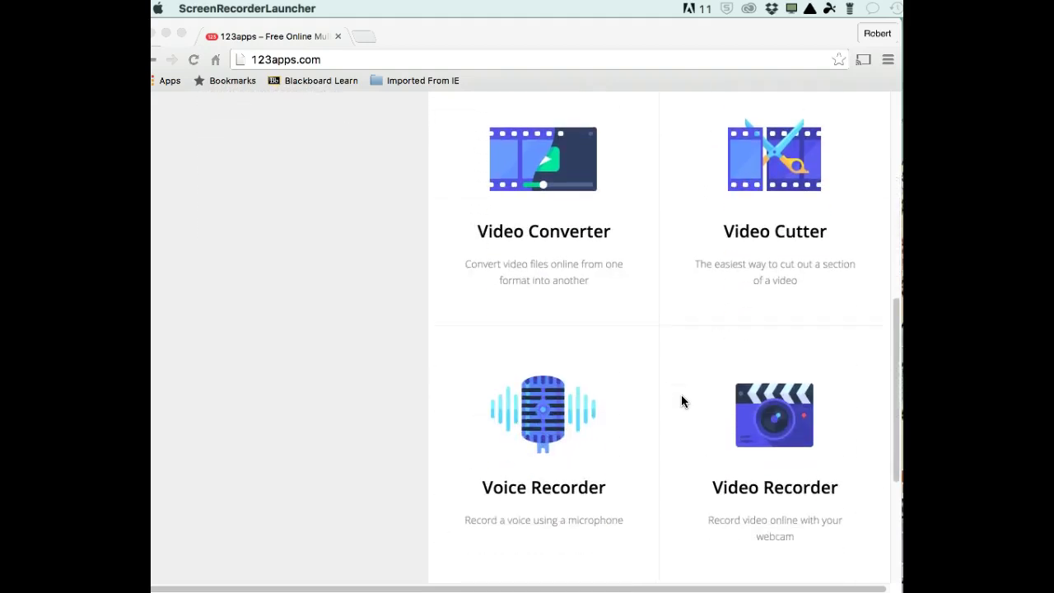
scroll(681, 401, down, 2)
scroll(681, 401, down, 1)
scroll(681, 401, down, 1)
scroll(680, 400, up, 2)
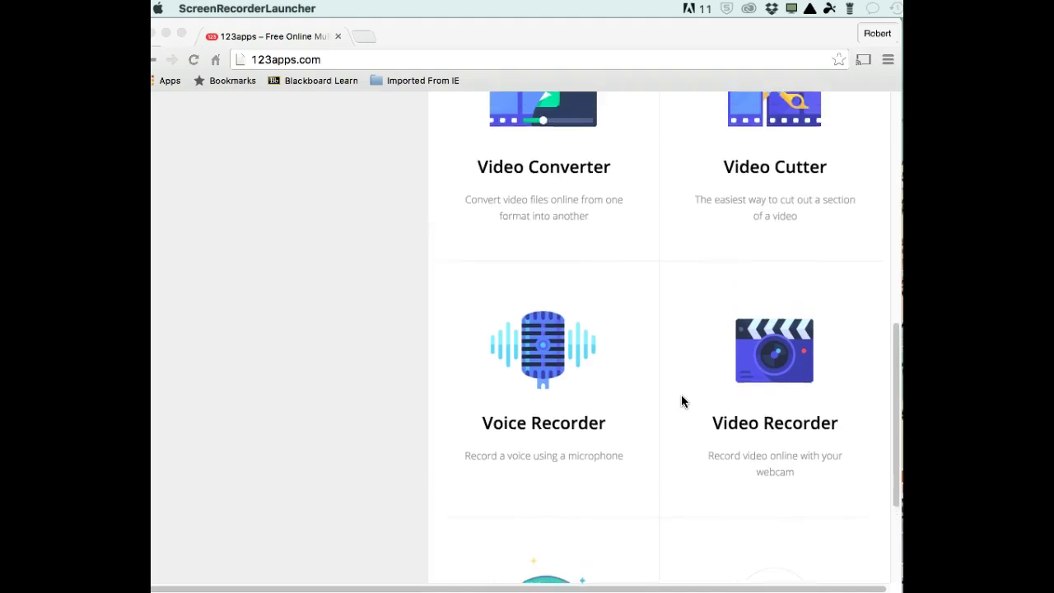
click(776, 416)
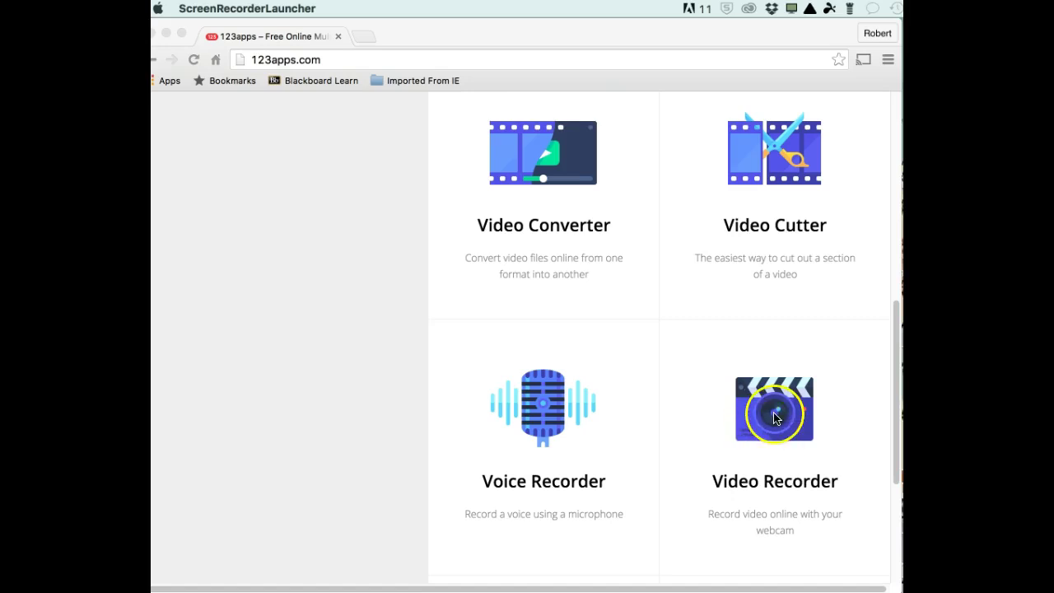
click(773, 418)
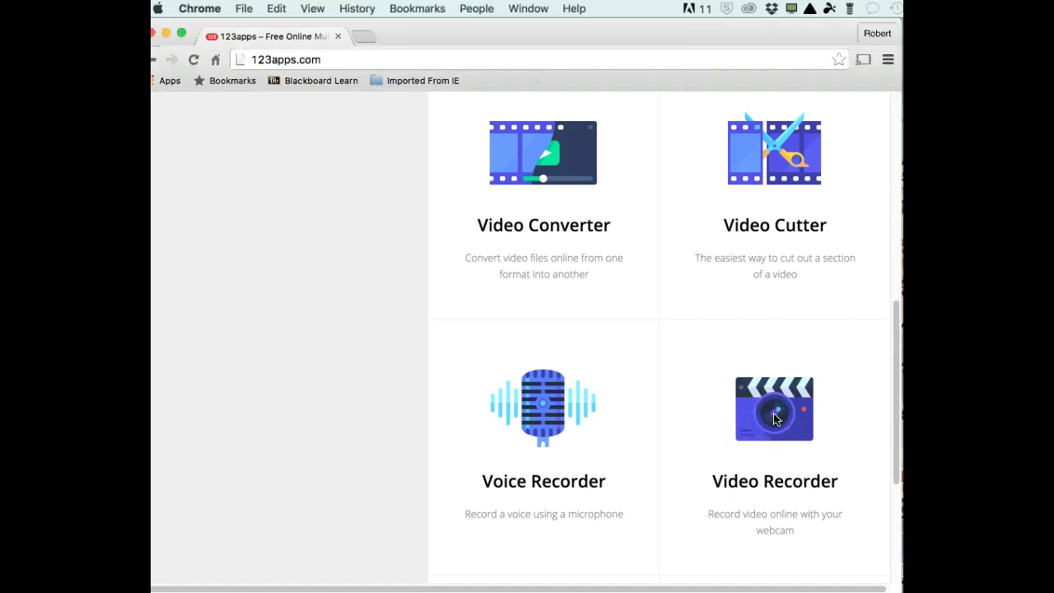
- Launch Video Recorder and allow webcam access so the live preview shows in Video mode
click(774, 423)
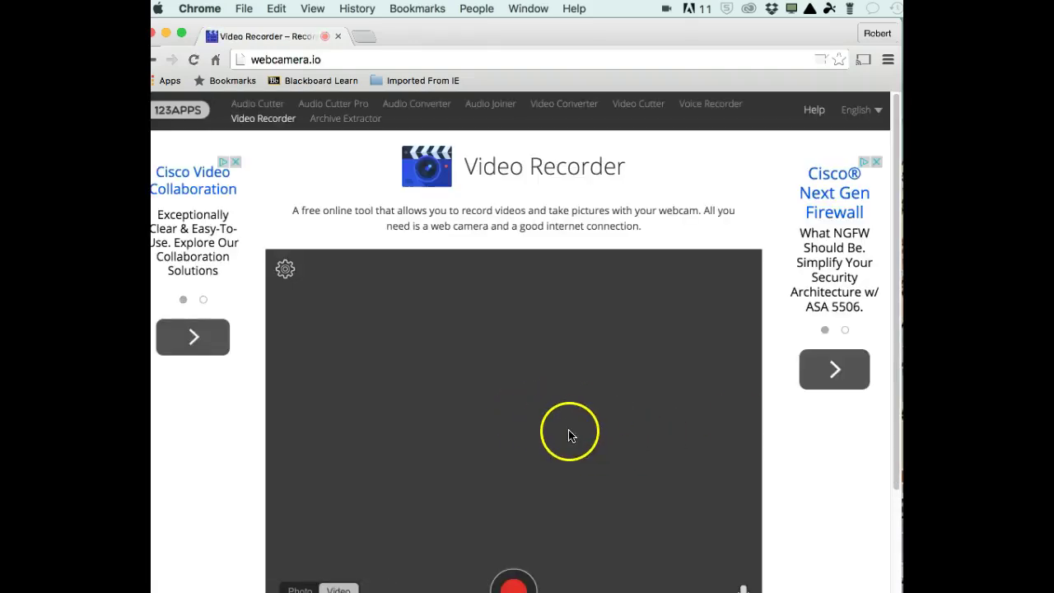
scroll(571, 427, down, 3)
scroll(571, 426, up, 1)
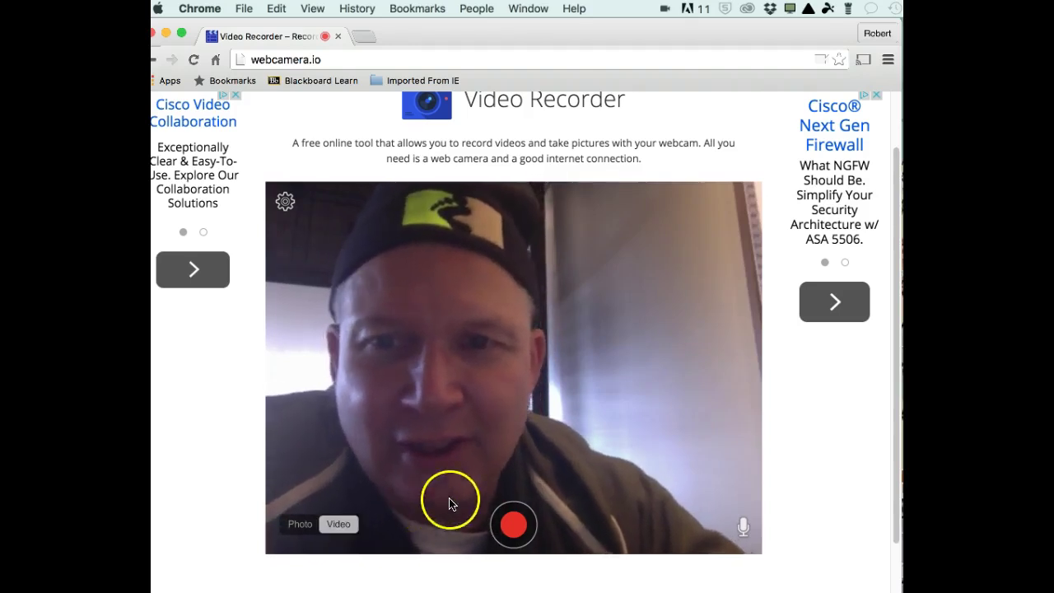
click(577, 464)
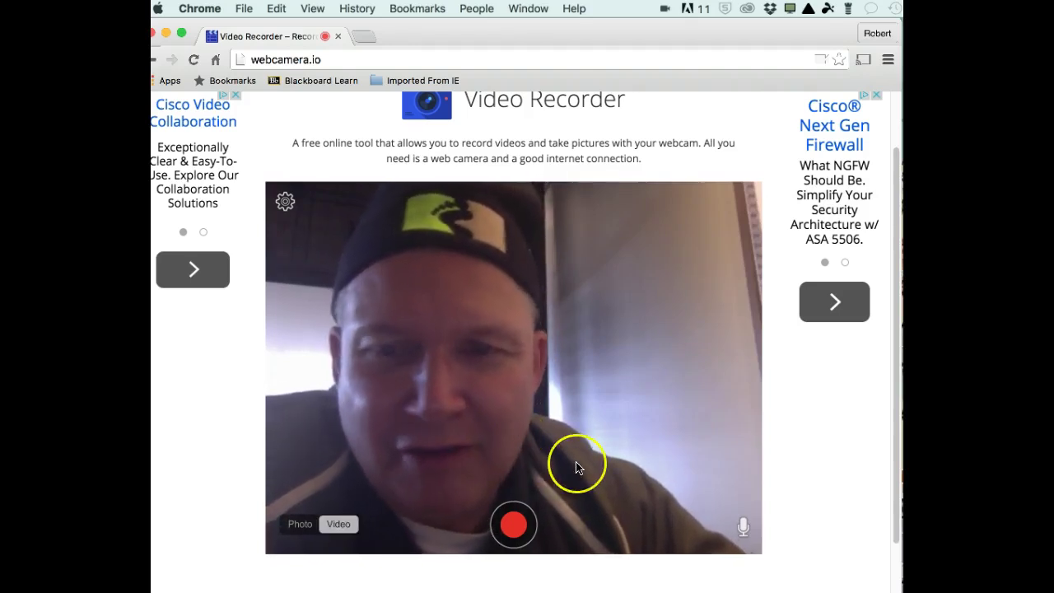
click(662, 452)
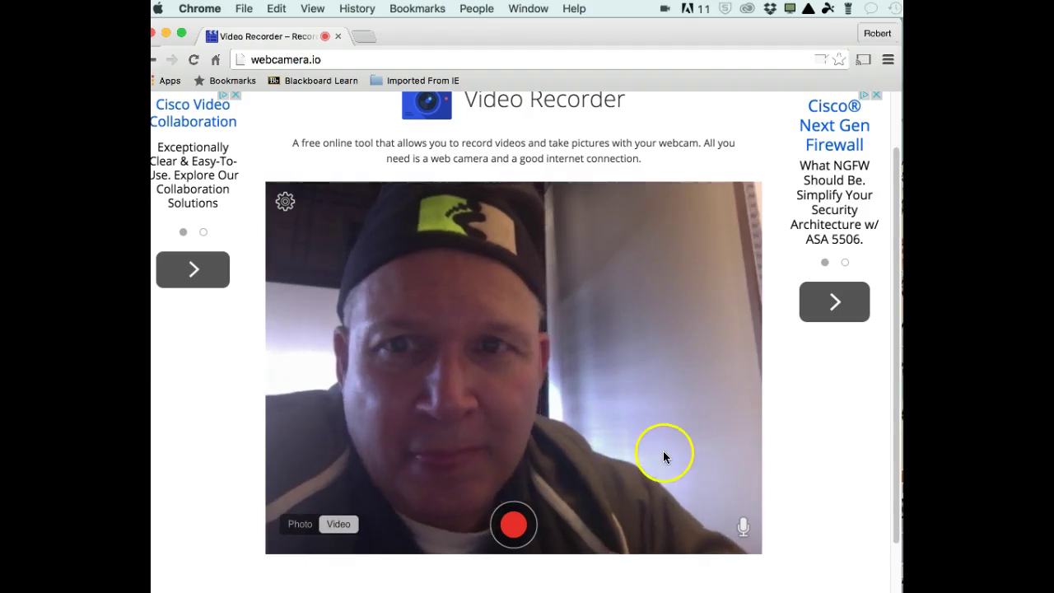
scroll(663, 450, up, 2)
scroll(663, 450, down, 4)
- Start a webcam recording with the red record button
click(537, 468)
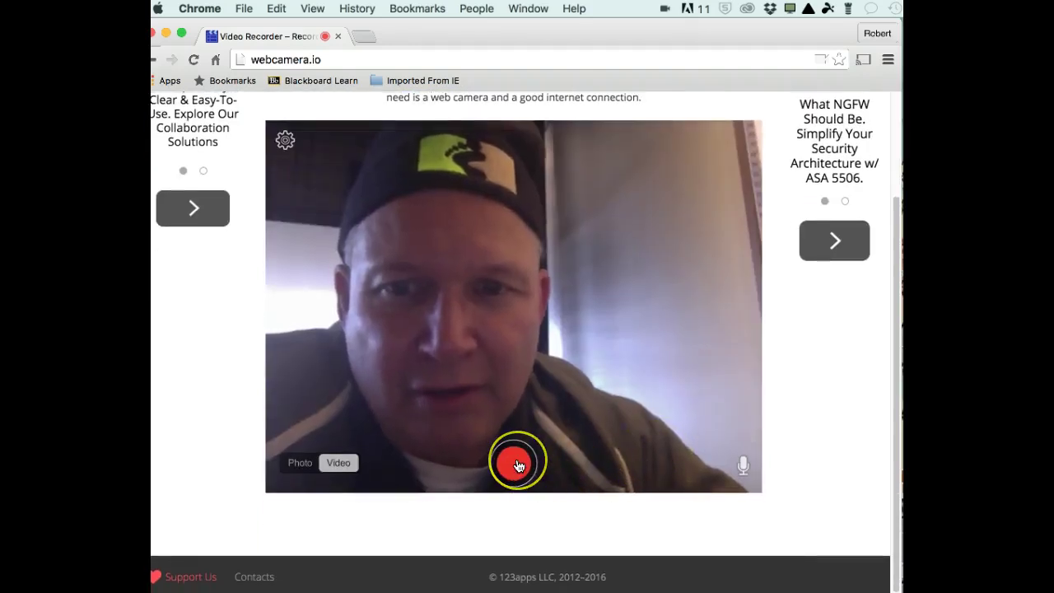
click(519, 465)
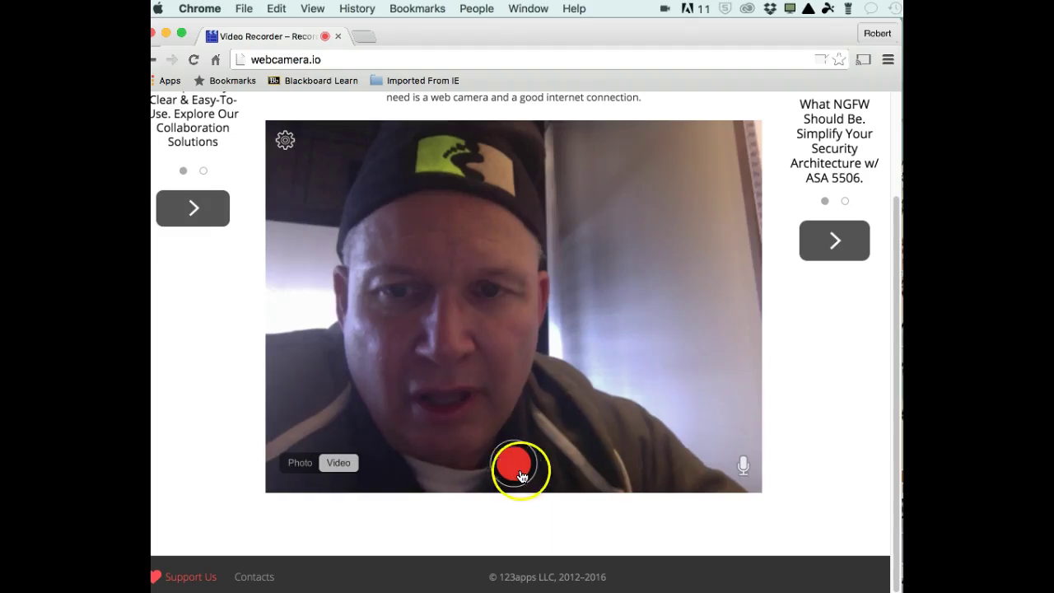
click(744, 465)
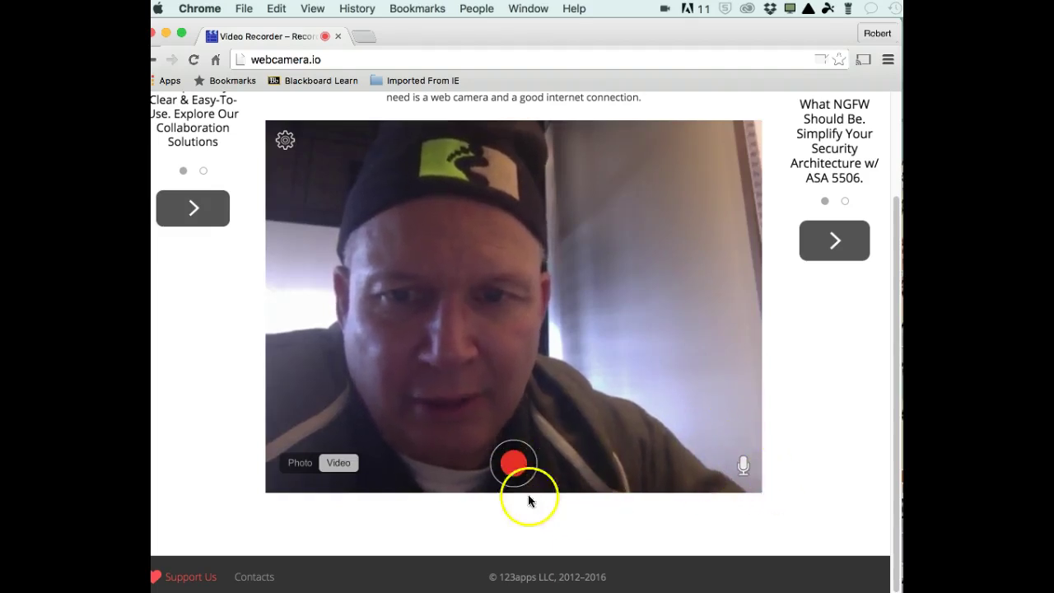
click(518, 466)
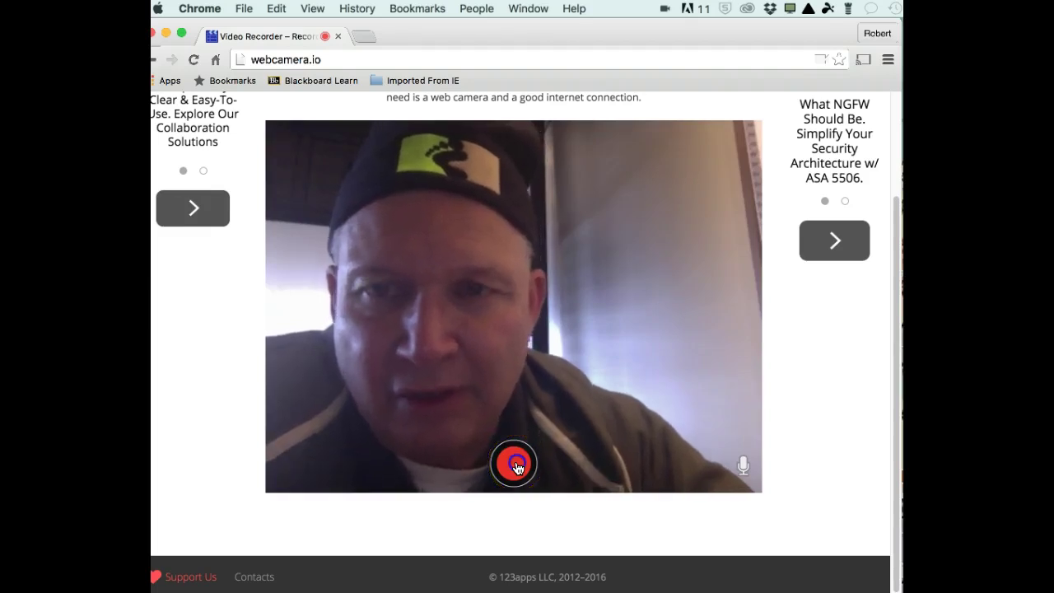
click(689, 467)
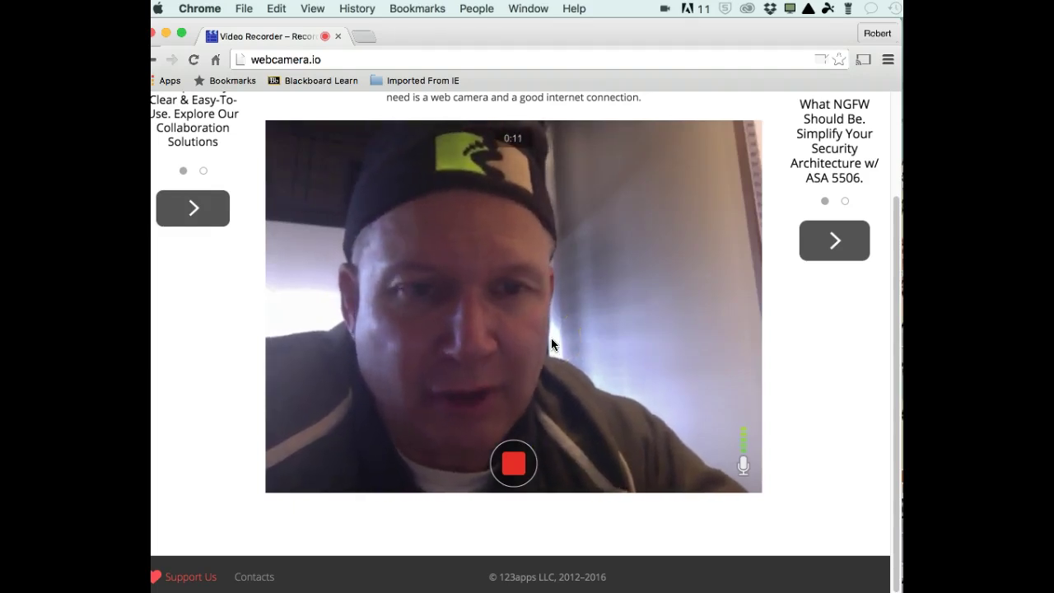
- Stop the webcam recording after about 17 seconds
click(572, 348)
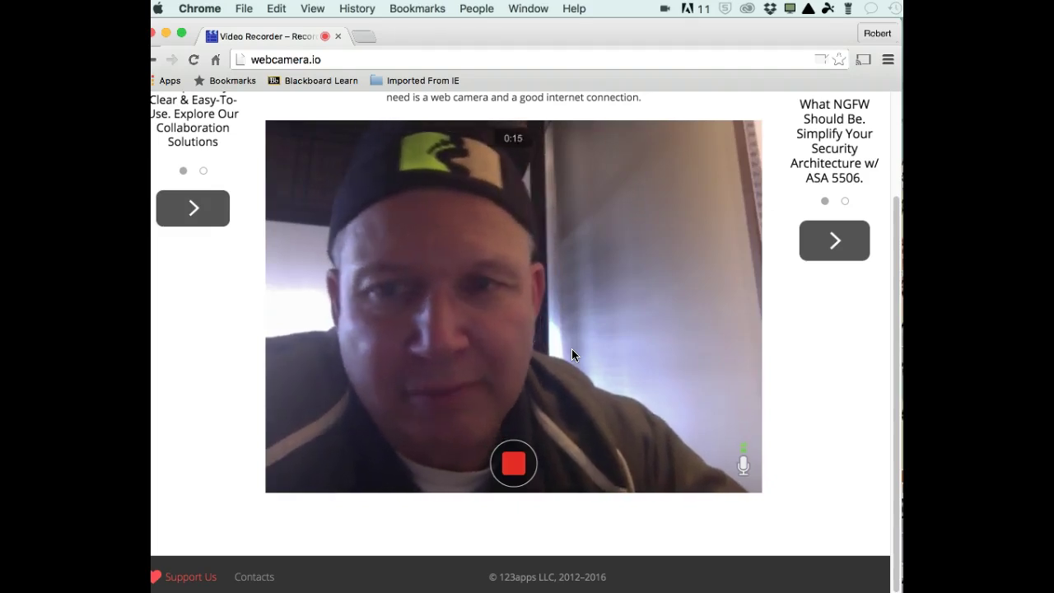
click(558, 364)
click(628, 360)
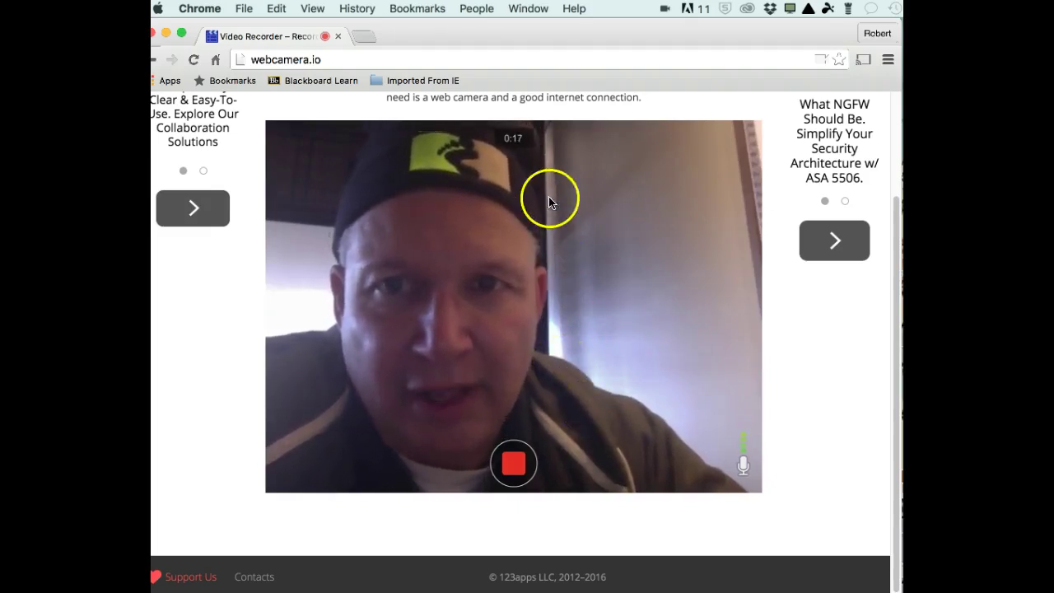
click(511, 468)
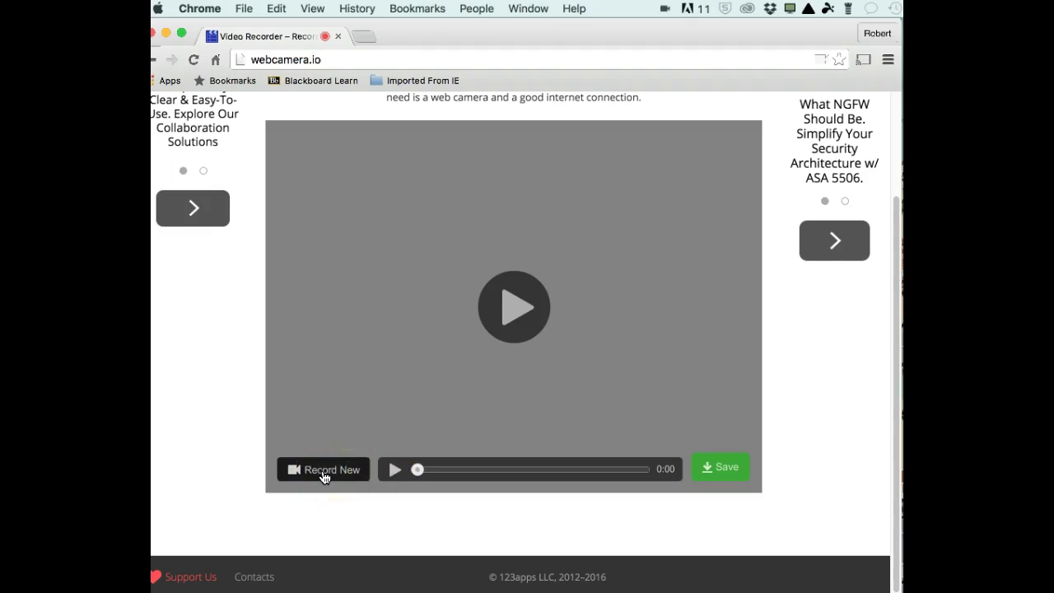
click(393, 476)
click(507, 326)
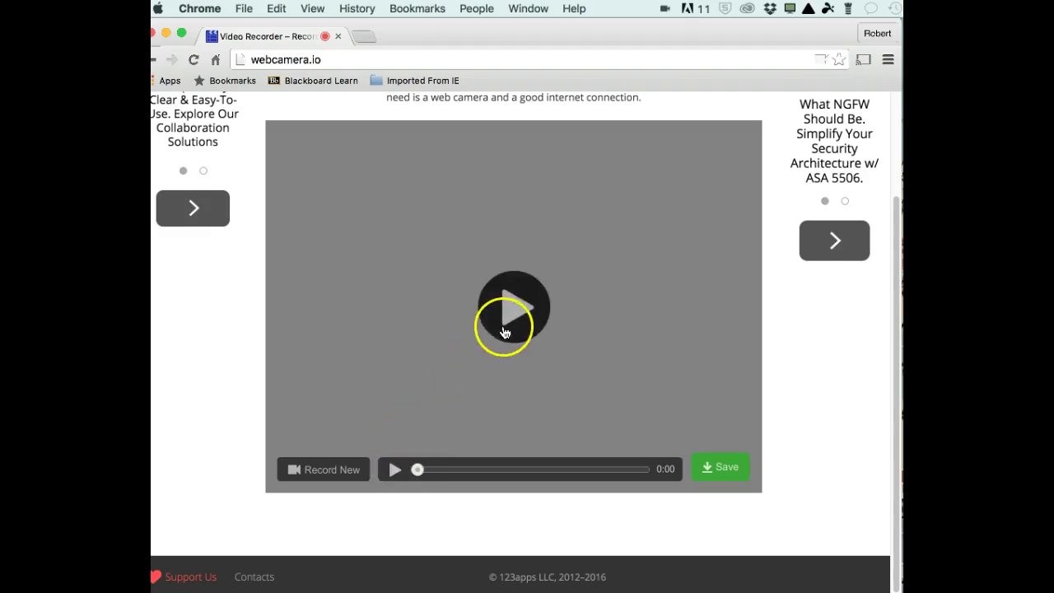
click(392, 483)
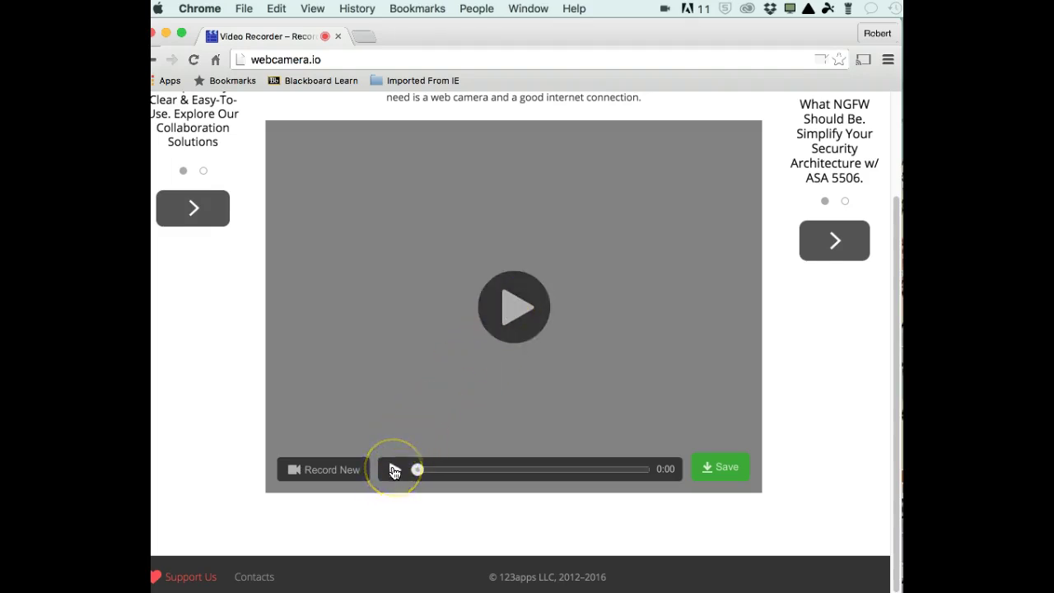
click(580, 476)
click(706, 468)
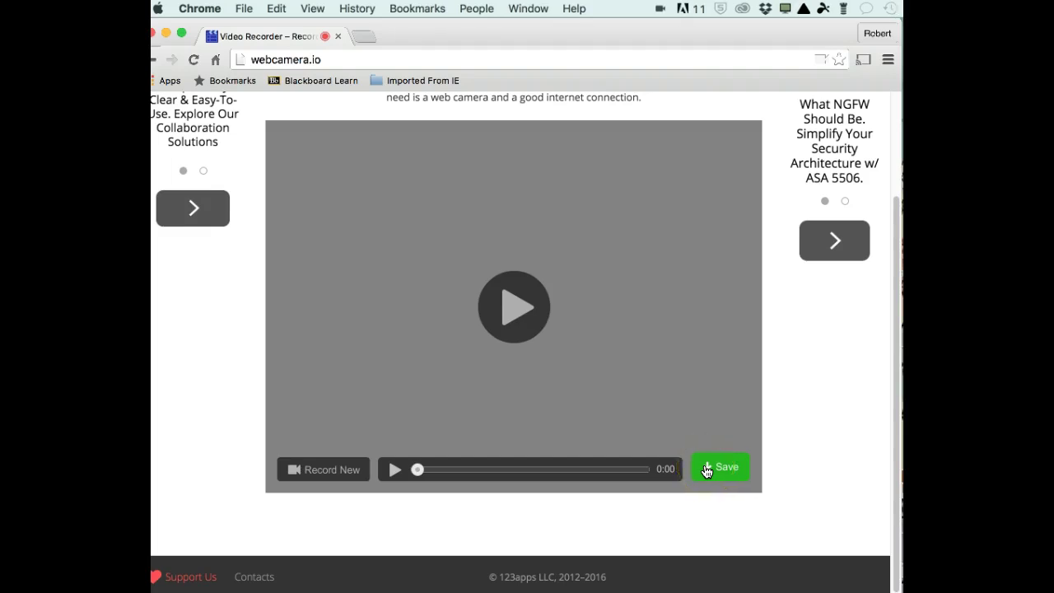
click(708, 469)
click(710, 471)
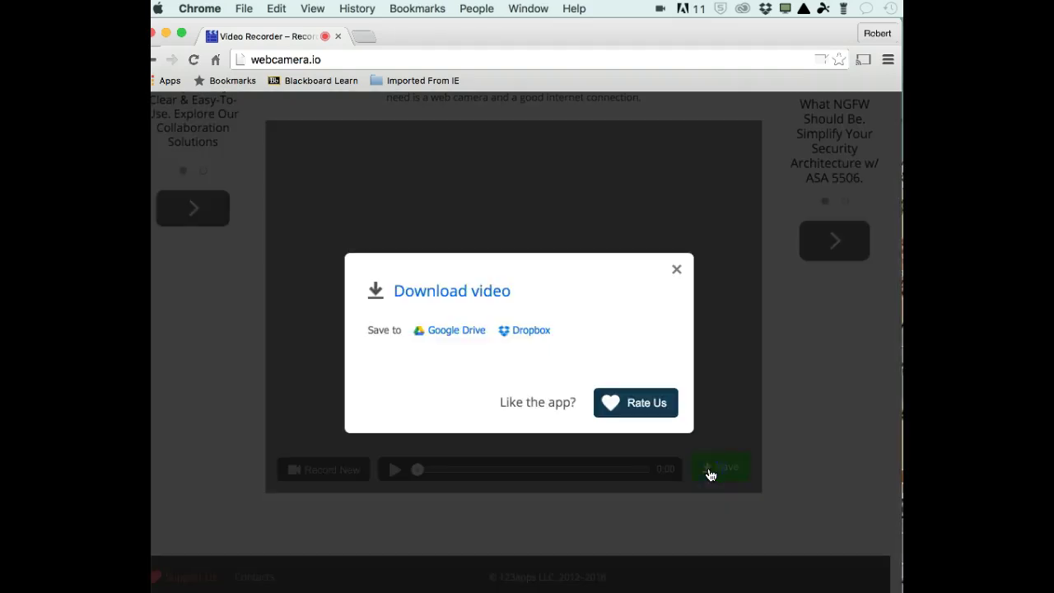
- Save the recorded clip to the computer as an MP4 via Download video, skipping Google Drive and Dropbox
click(557, 394)
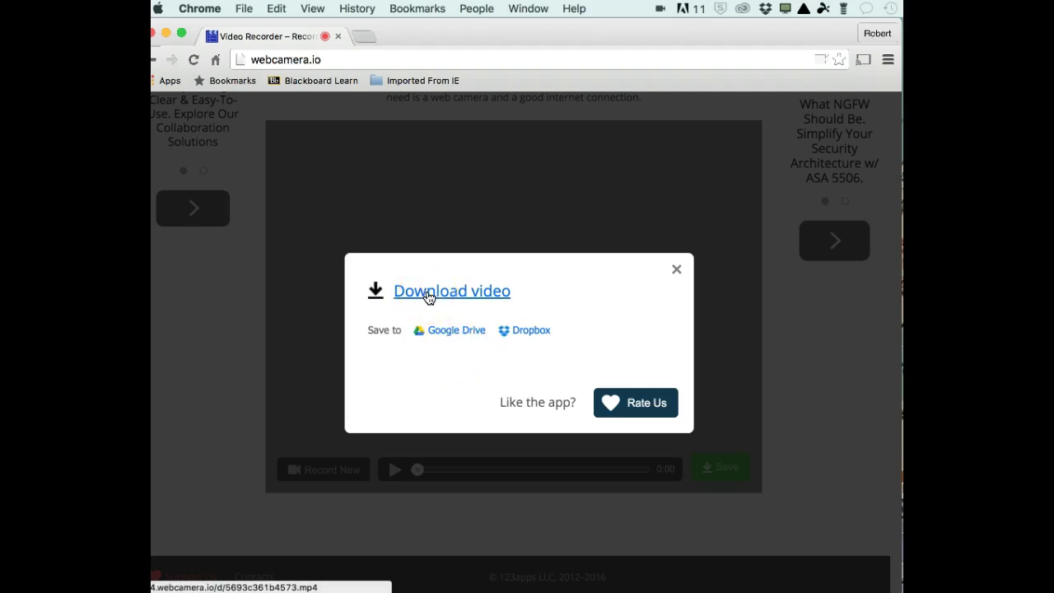
click(428, 296)
click(450, 332)
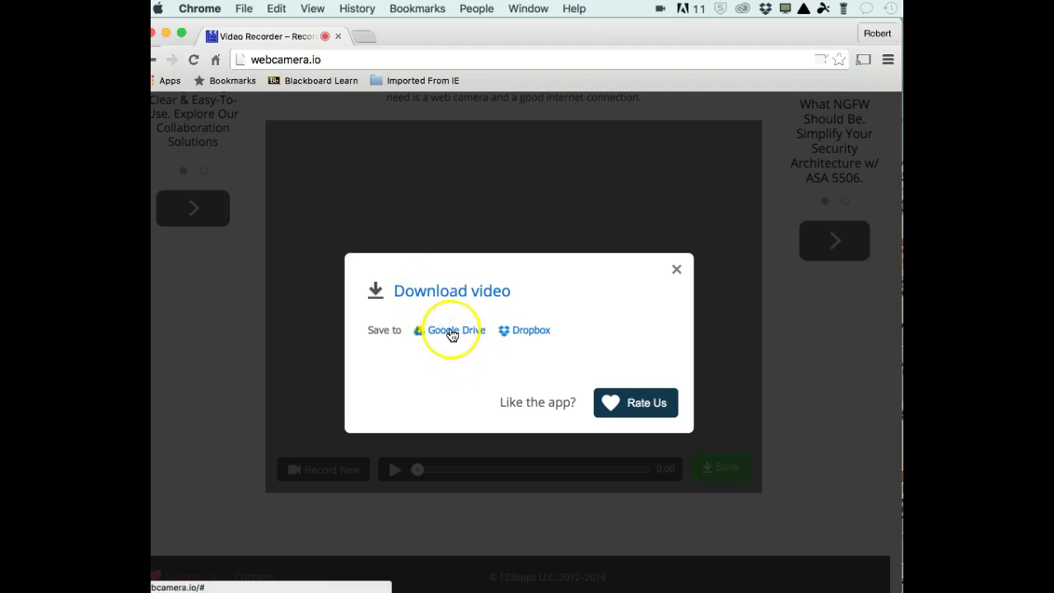
click(525, 332)
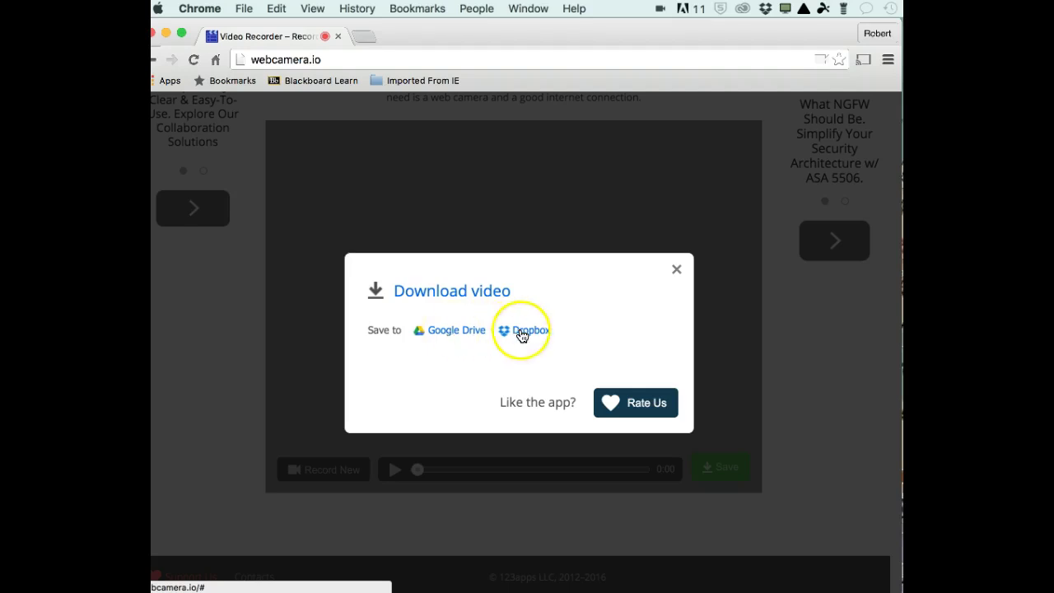
click(435, 296)
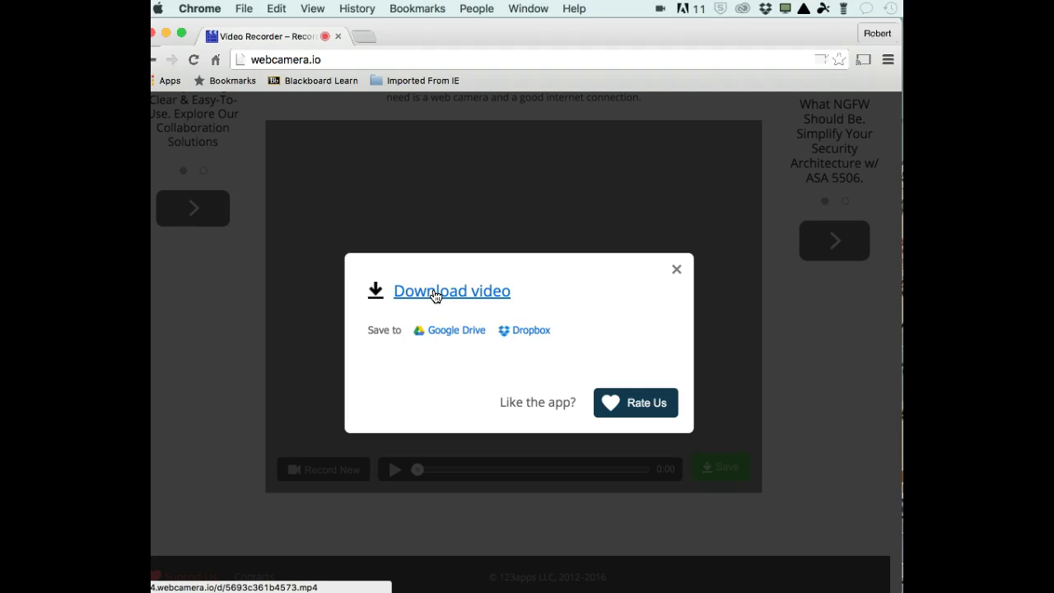
click(420, 293)
click(432, 294)
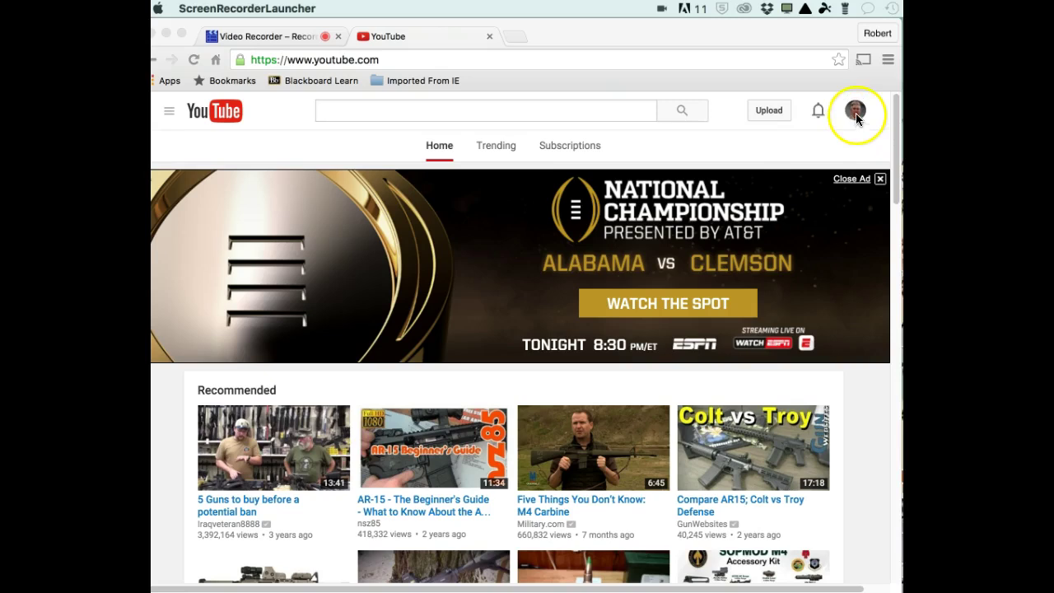
- Go to YouTube's upload page, briefly try Webcam capture's Record, then go back
click(755, 112)
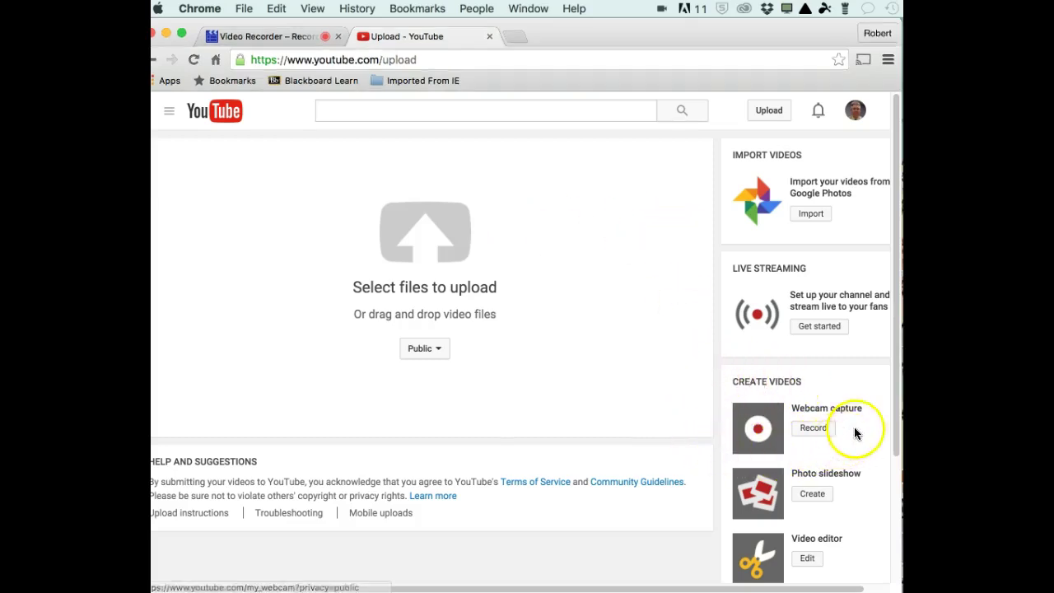
click(812, 430)
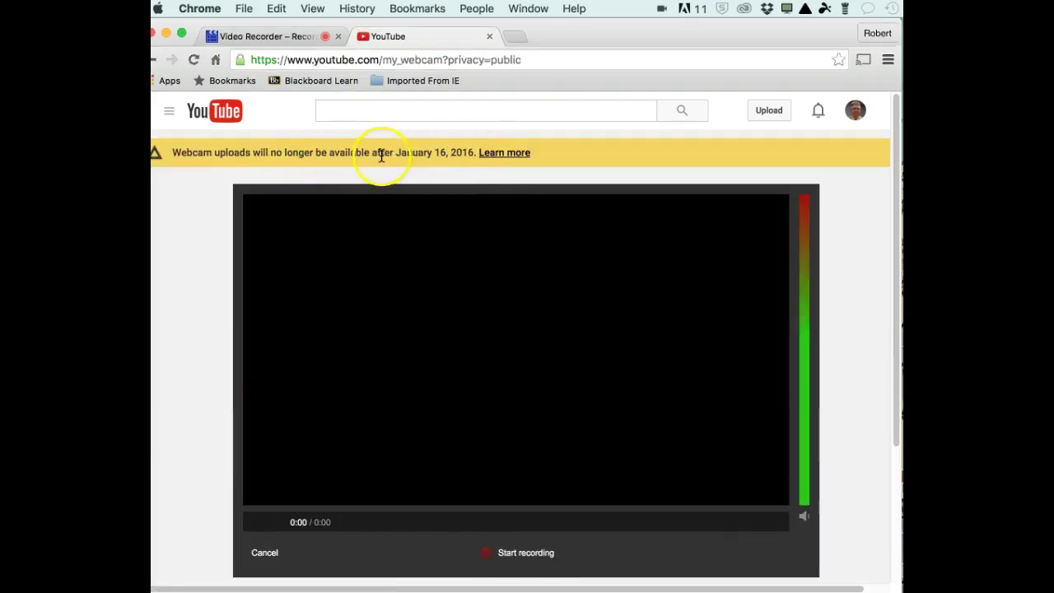
click(155, 60)
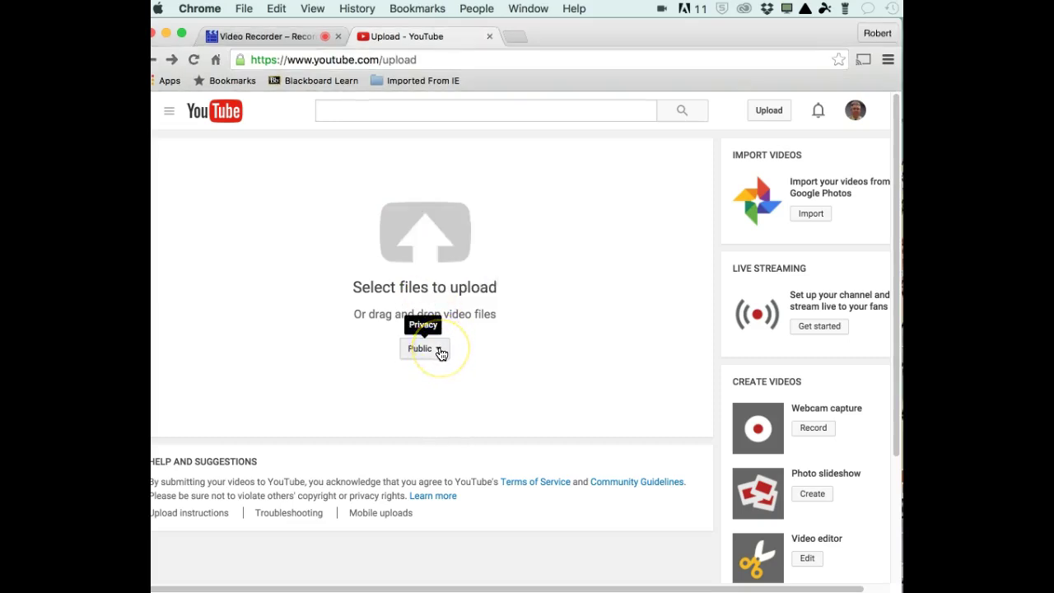
- Set the upload privacy to Unlisted
click(440, 353)
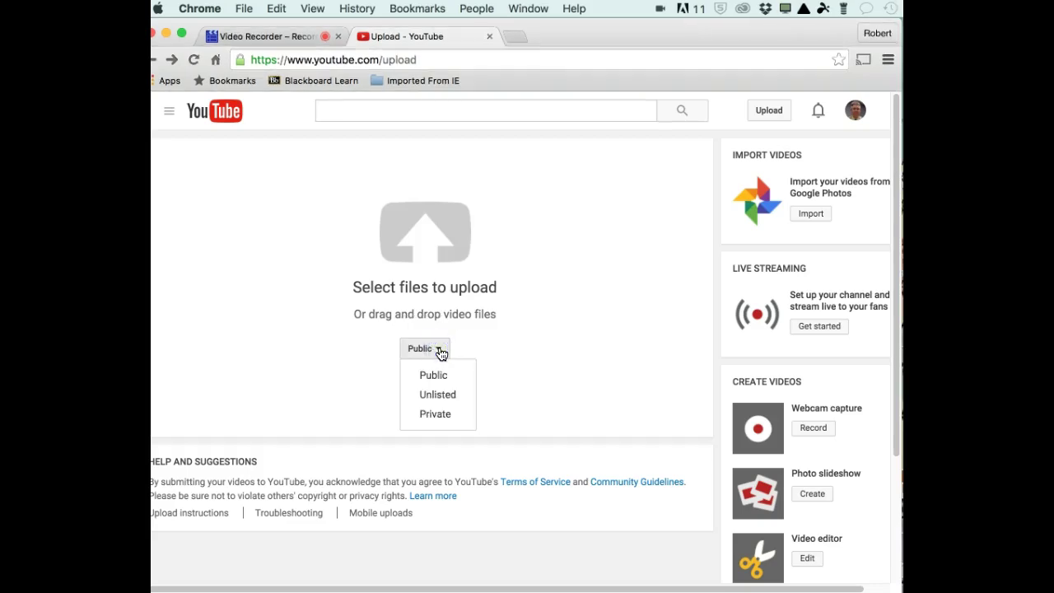
click(437, 400)
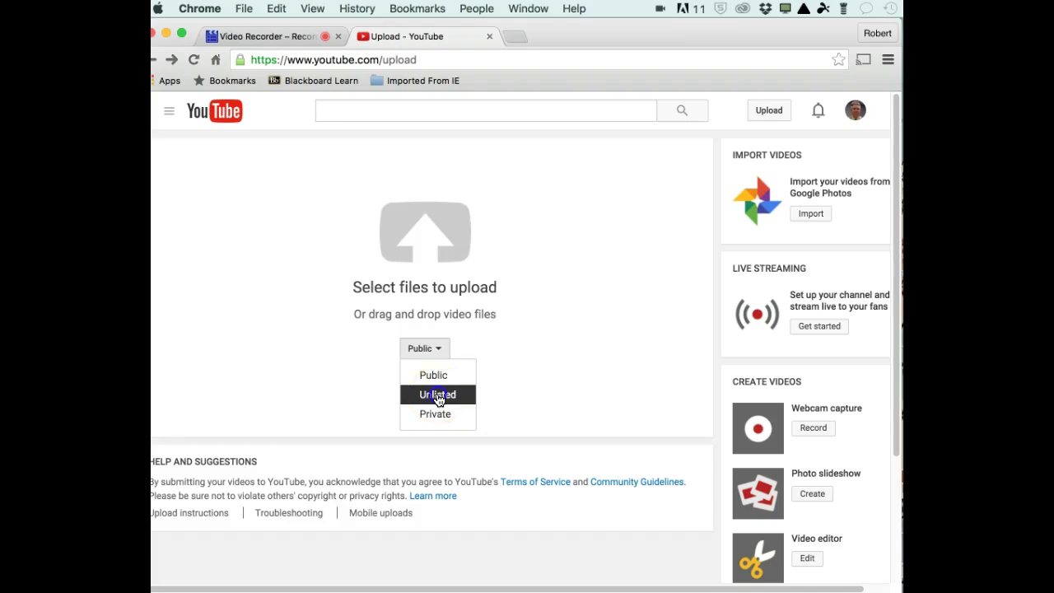
click(437, 400)
- Upload the video_00s MP4 from the Downloads folder
click(423, 264)
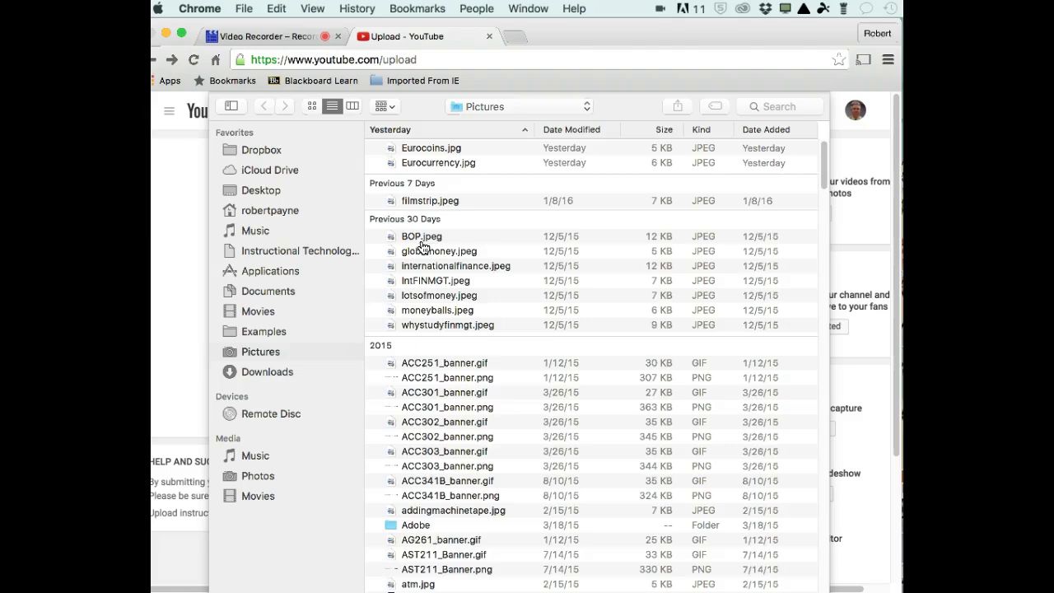
scroll(422, 247, down, 15)
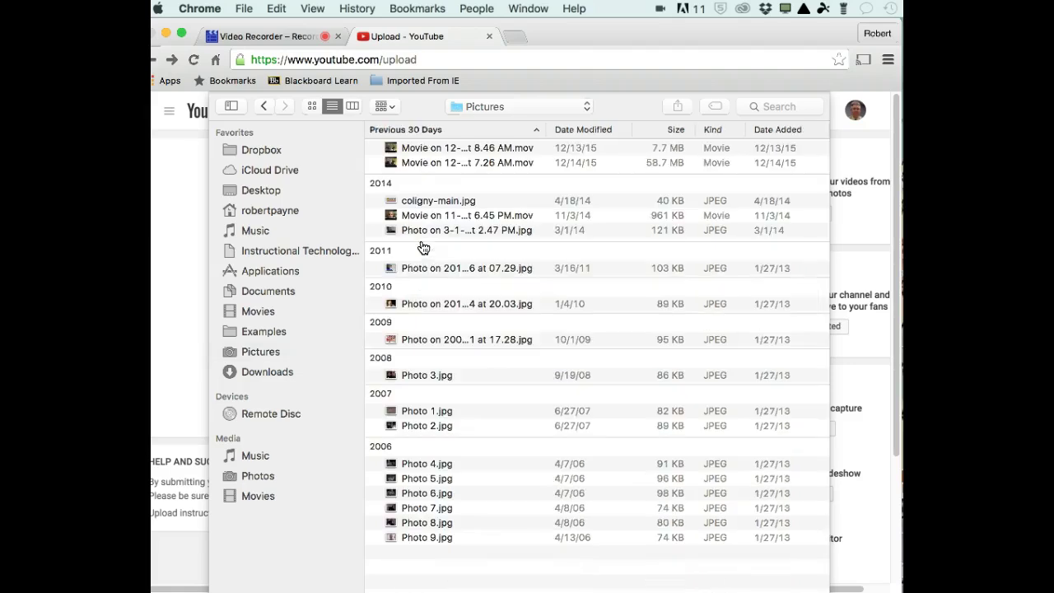
click(270, 373)
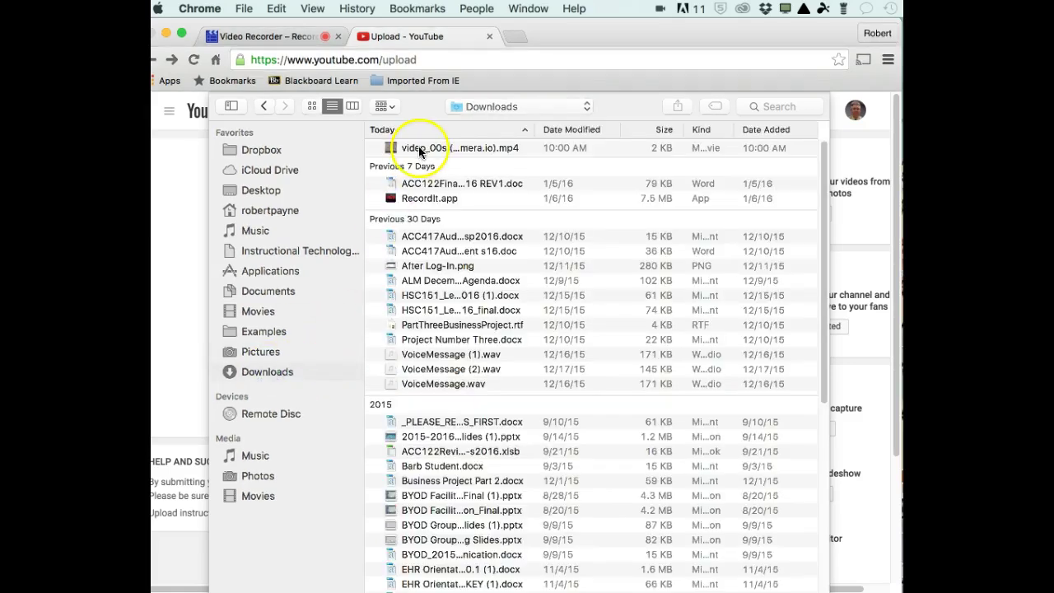
click(421, 149)
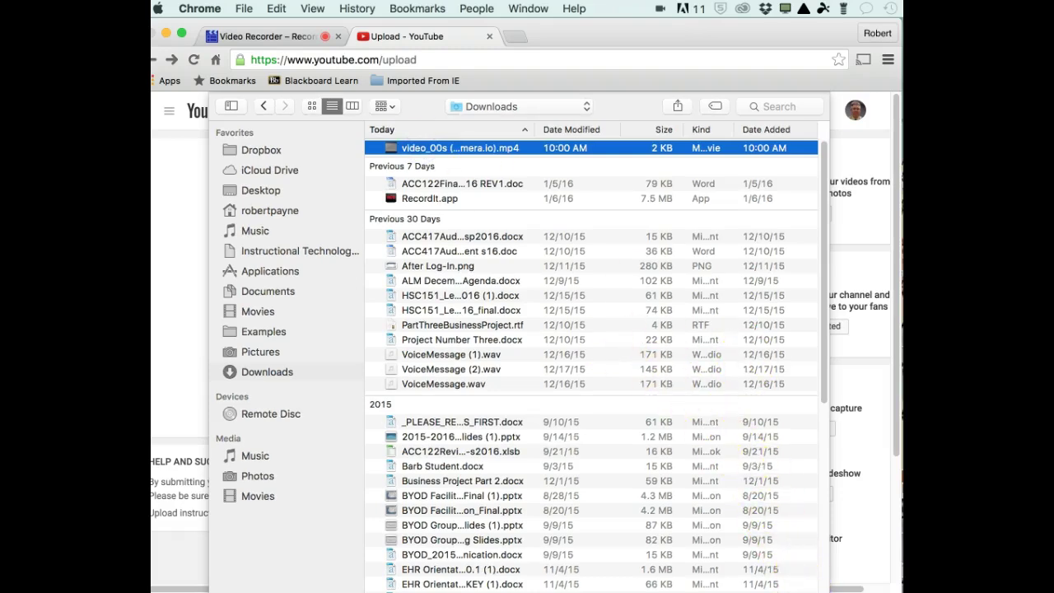
scroll(799, 568, down, 2)
scroll(803, 580, down, 1)
scroll(805, 586, down, 1)
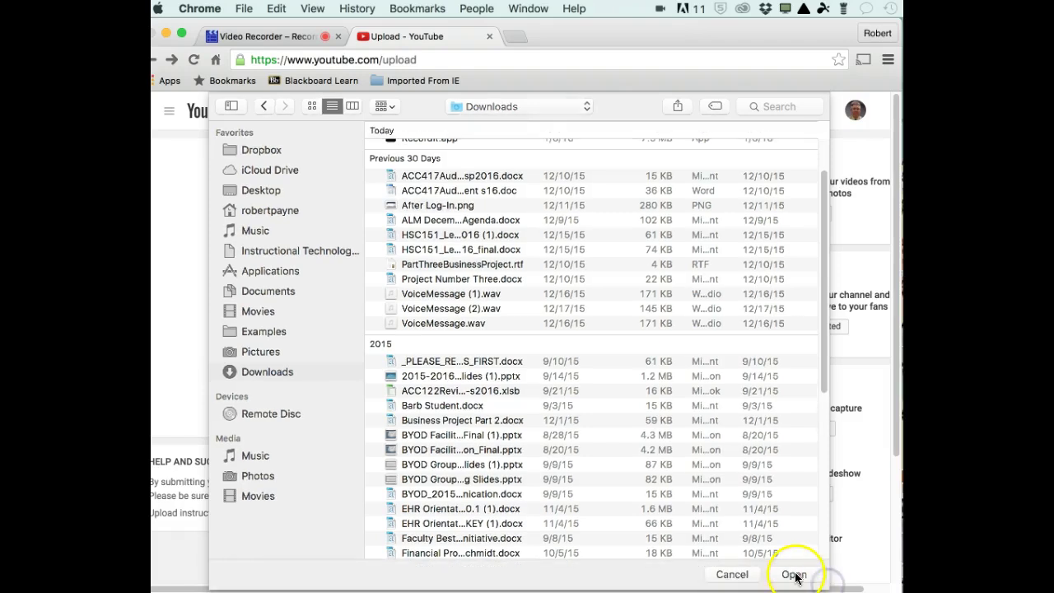
click(793, 575)
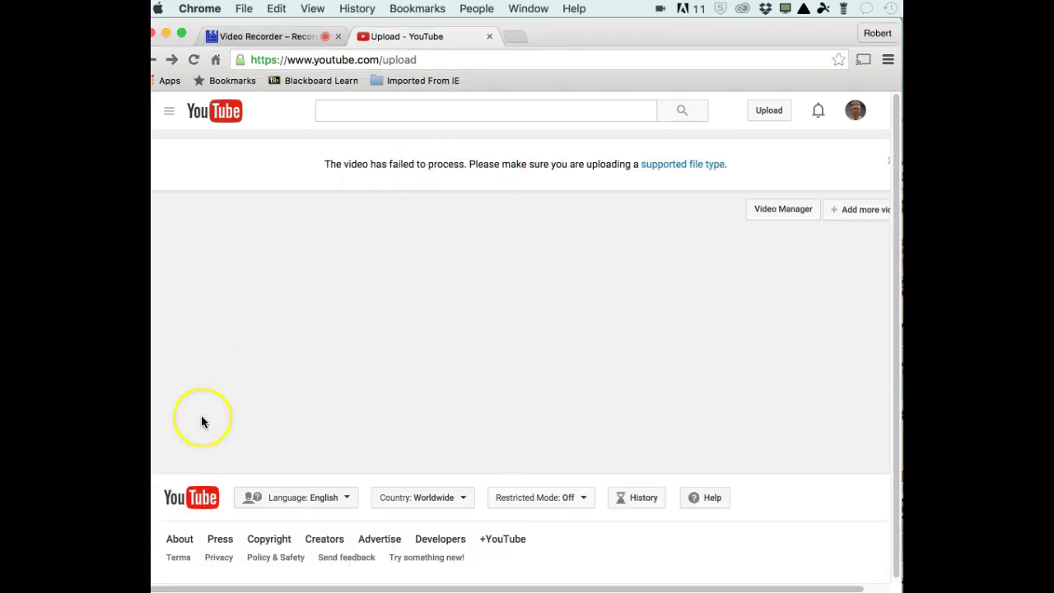
- Close the YouTube tab with Cmd+W after the upload fails to process
key(super+w)
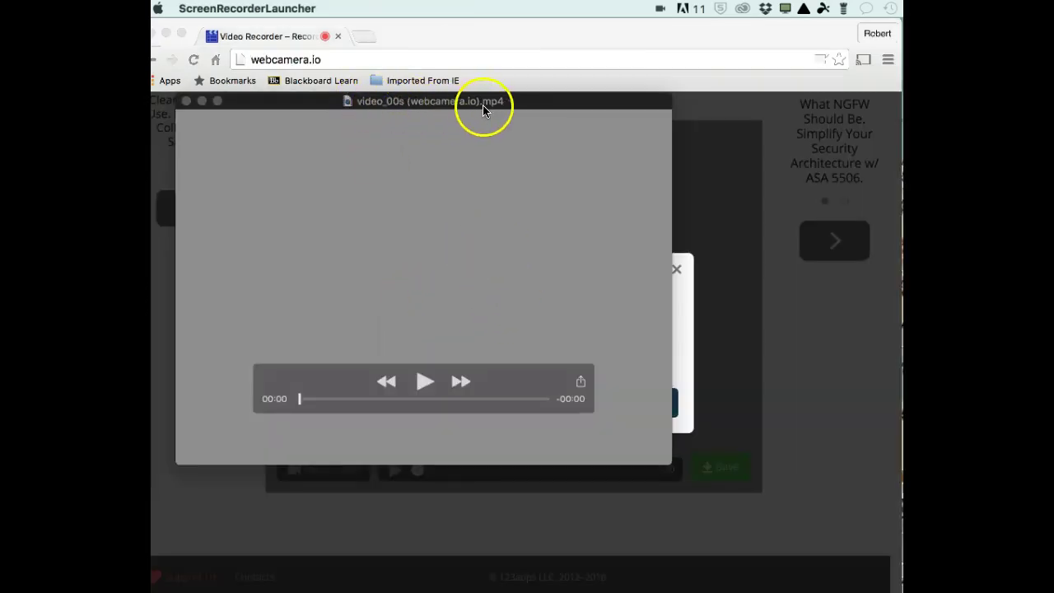
mouse_move(428, 101)
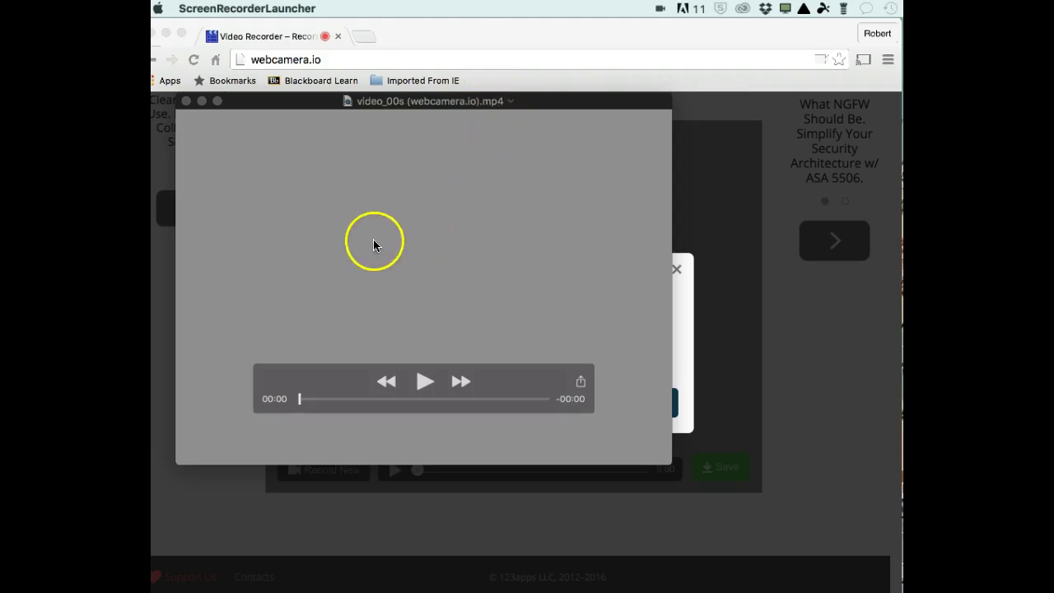
- Share the video to YouTube from QuickTime Player, bringing up the Google sign-in form
click(581, 384)
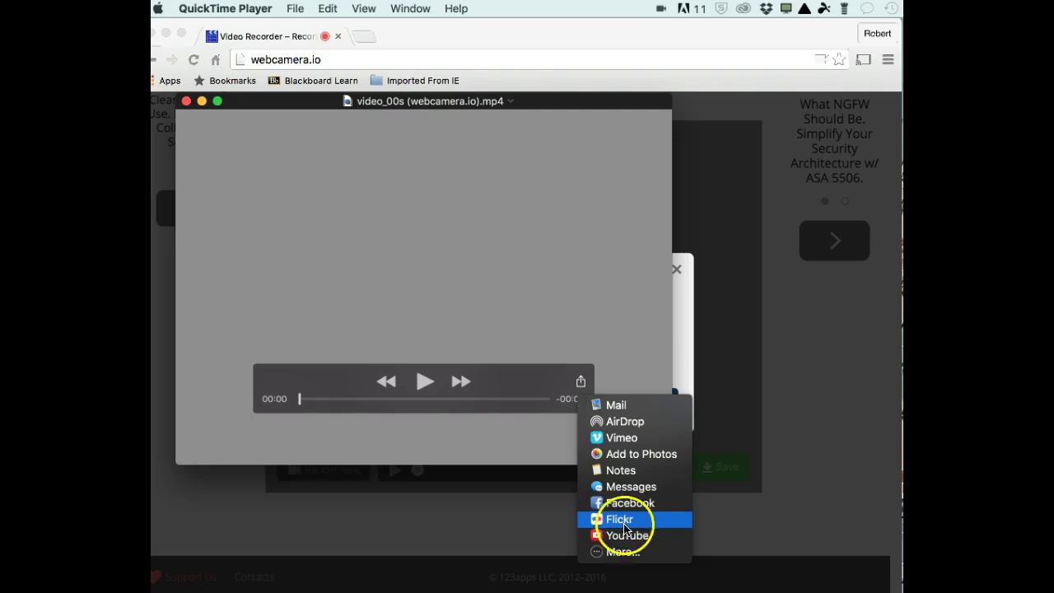
click(628, 537)
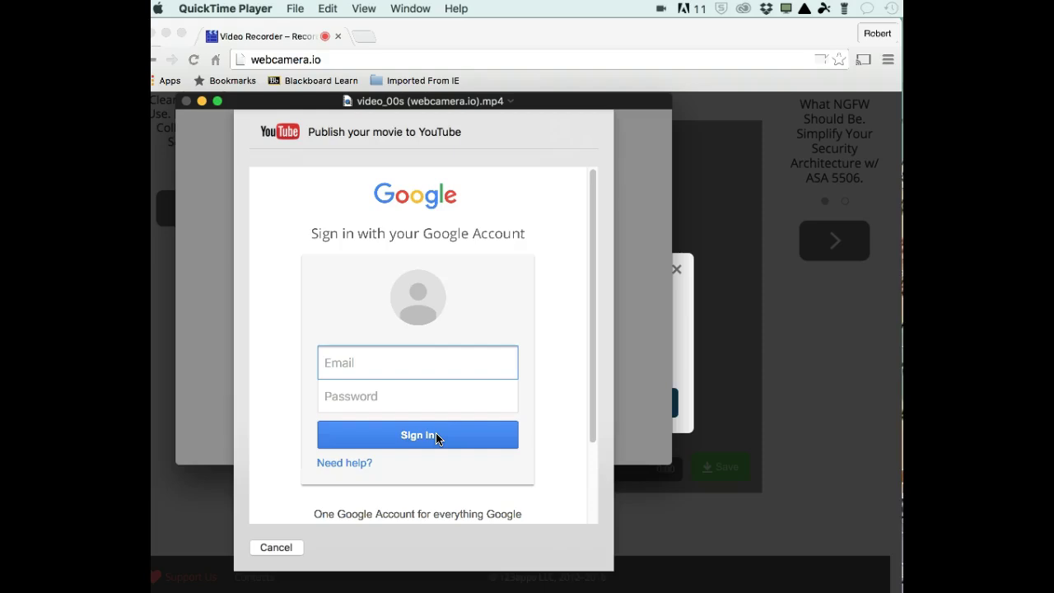
click(407, 436)
click(419, 440)
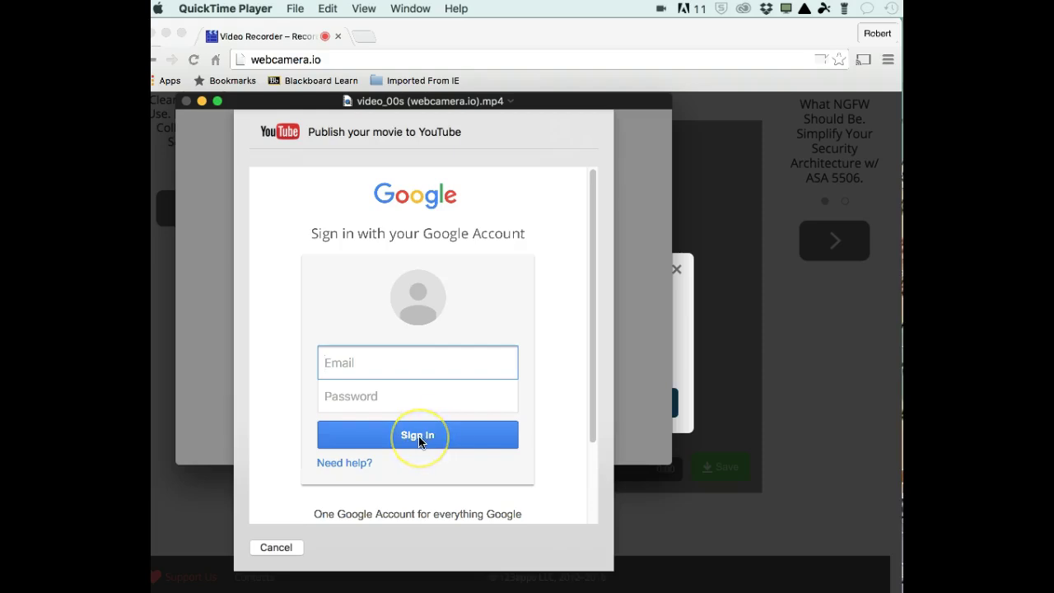